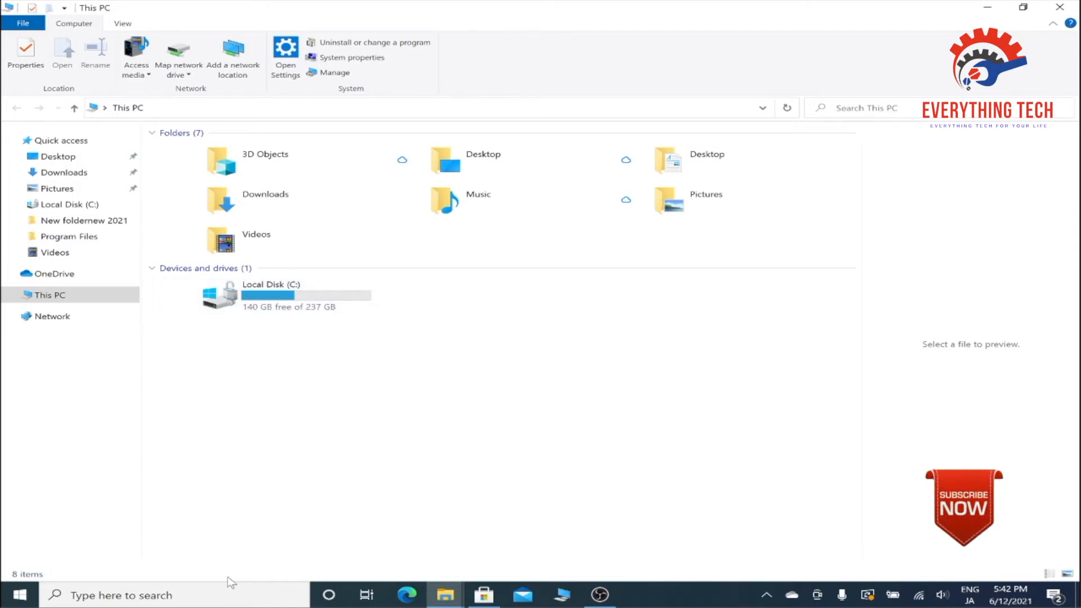
Open Computer Management from This PC and show Disk Management in a maximized window.
{"action": "left_click", "coordinate": [230, 595]}
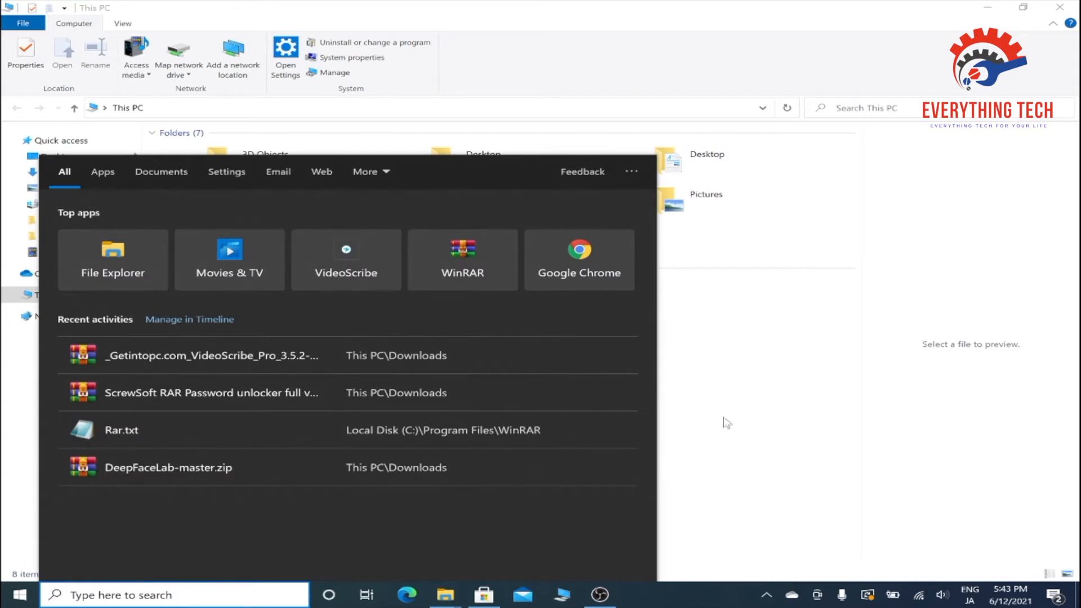
{"action": "left_click", "coordinate": [832, 411]}
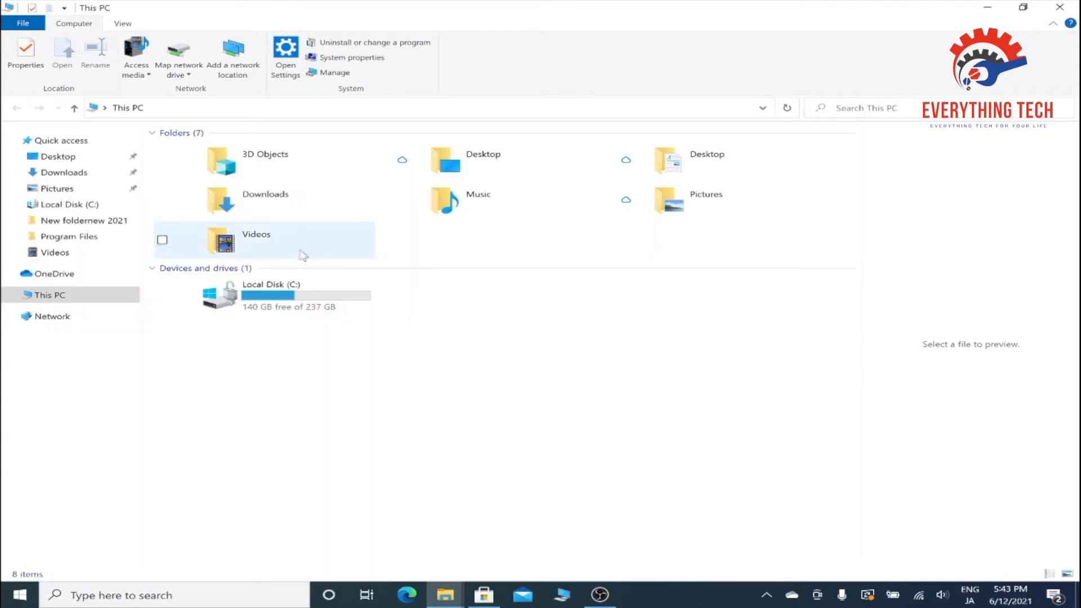
{"action": "left_click", "coordinate": [327, 73]}
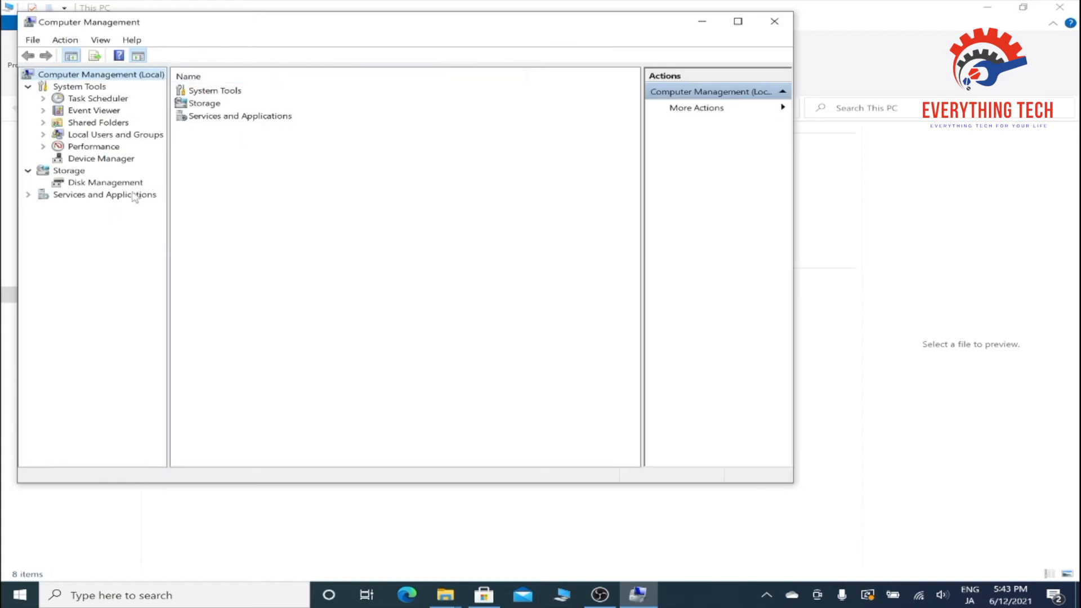
{"action": "left_click", "coordinate": [97, 186]}
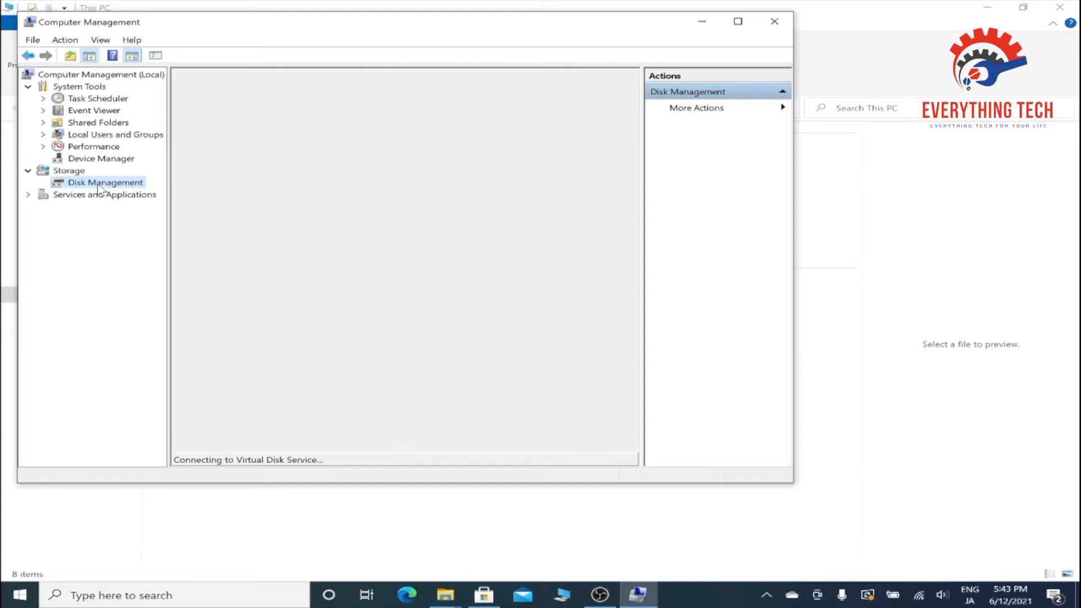
{"action": "left_click", "coordinate": [739, 21]}
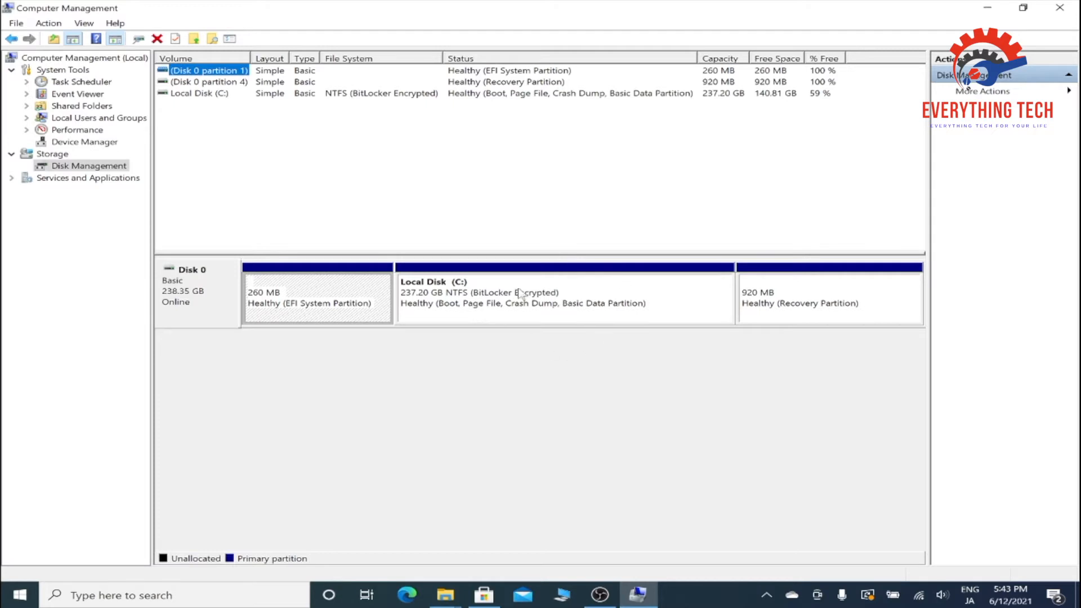
Shrink the Local Disk (C:) volume by 20000 MB.
{"action": "left_click", "coordinate": [537, 312]}
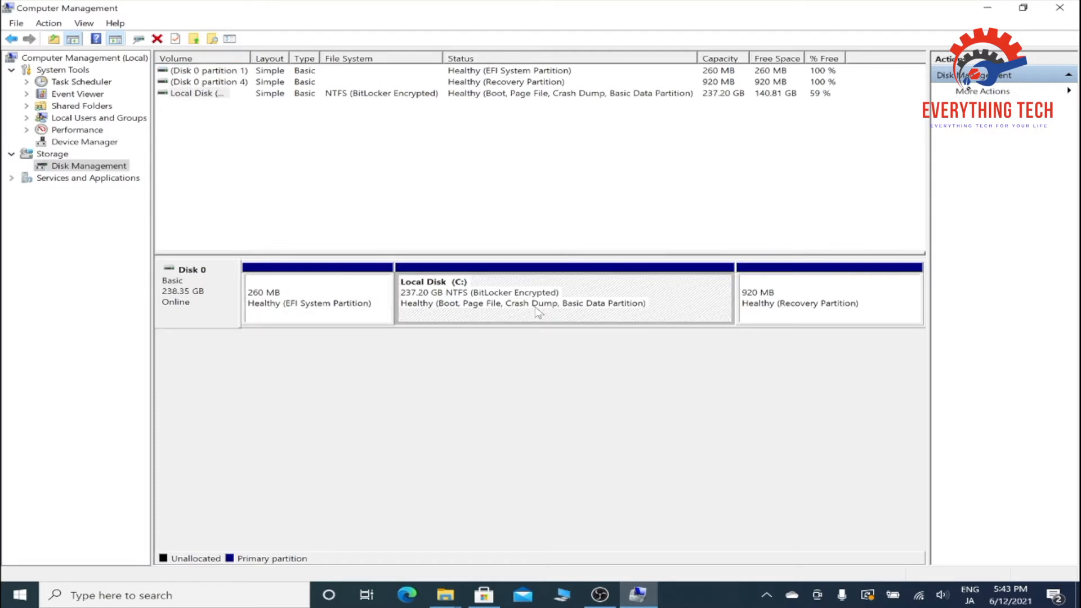
{"action": "right_click", "coordinate": [581, 293]}
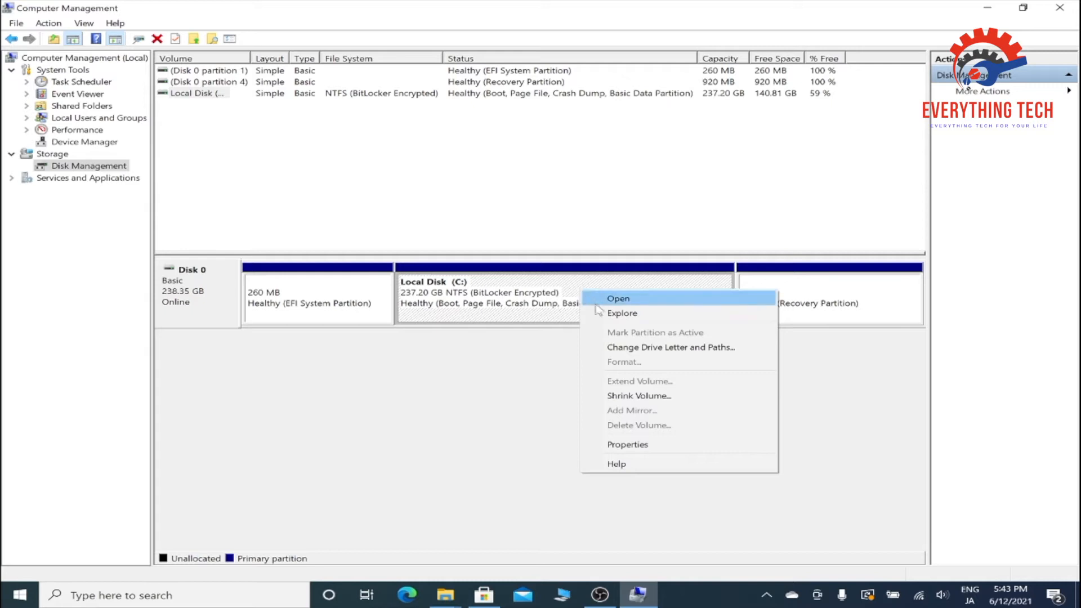
{"action": "left_click", "coordinate": [631, 398]}
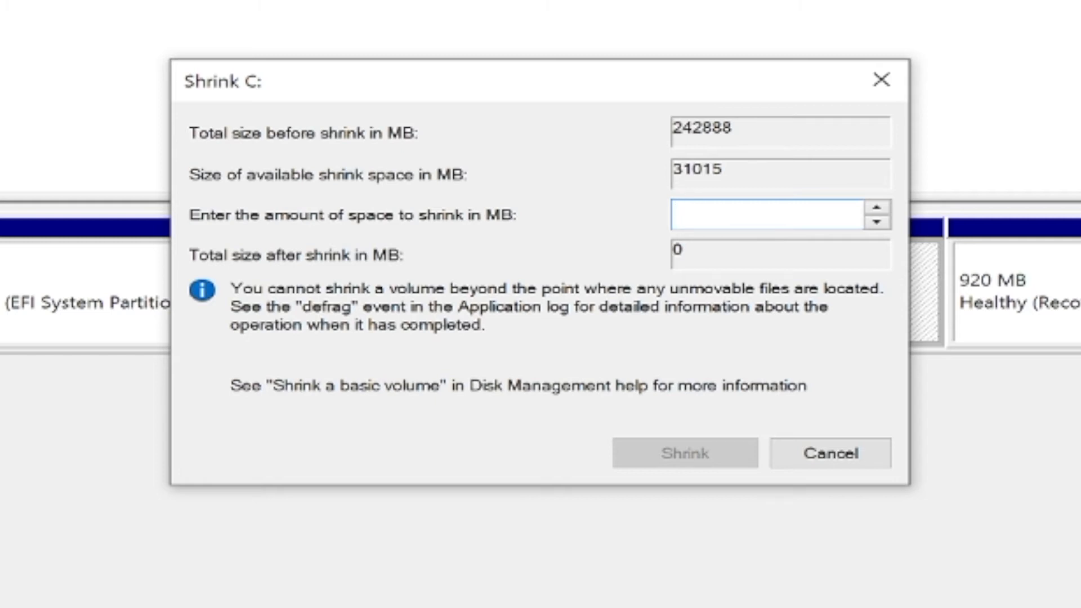
{"action": "type", "text": "20000"}
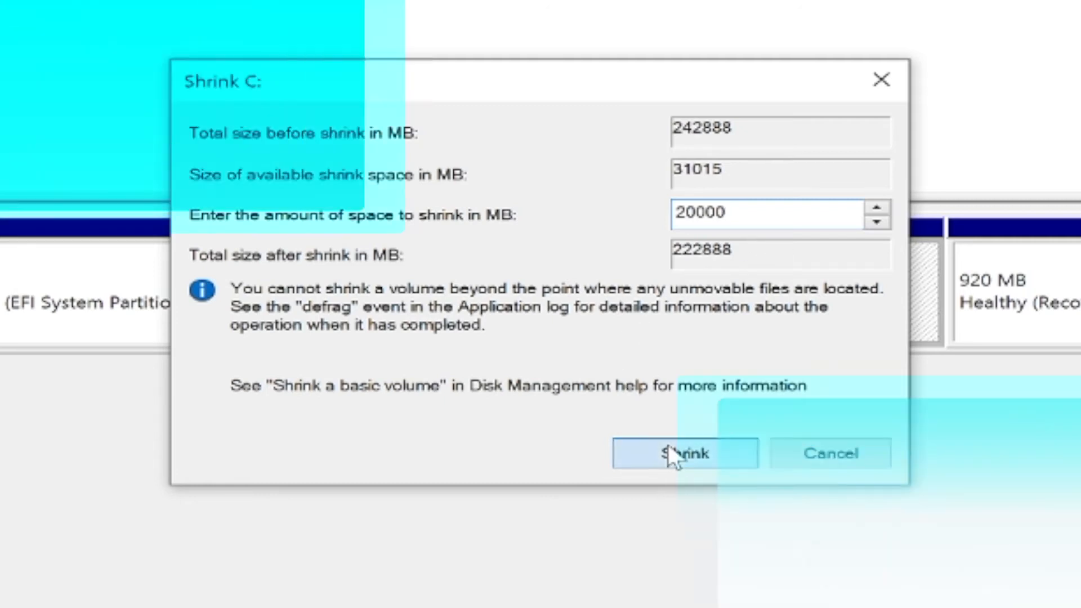
{"action": "left_click", "coordinate": [669, 451]}
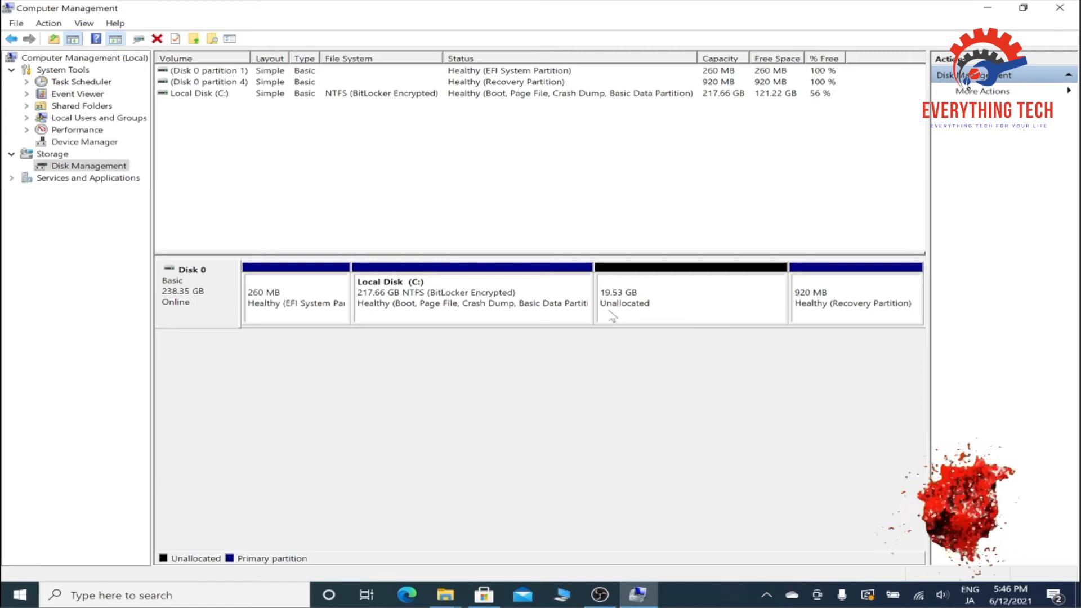
Start a New Simple Volume on the unallocated space, keeping the volume size at 20000 MB.
{"action": "left_click", "coordinate": [681, 307]}
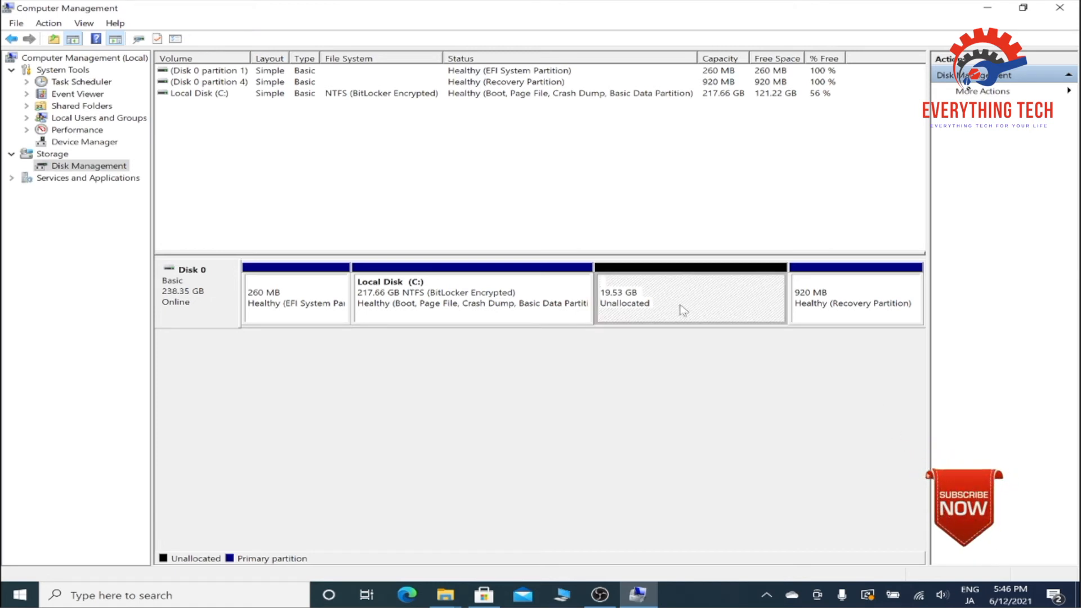
{"action": "right_click", "coordinate": [681, 305]}
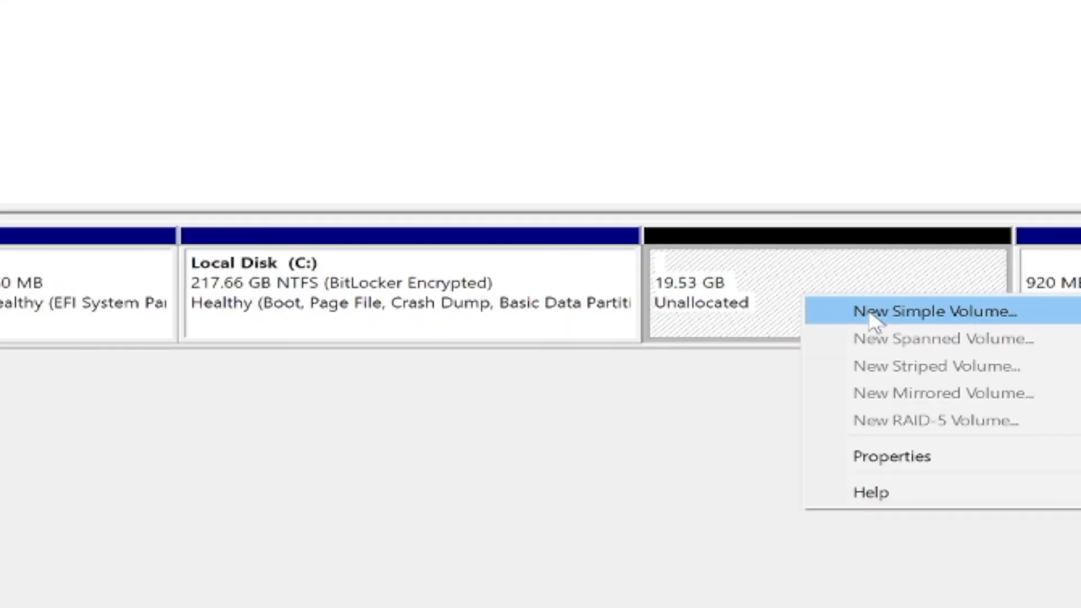
{"action": "left_click", "coordinate": [875, 318]}
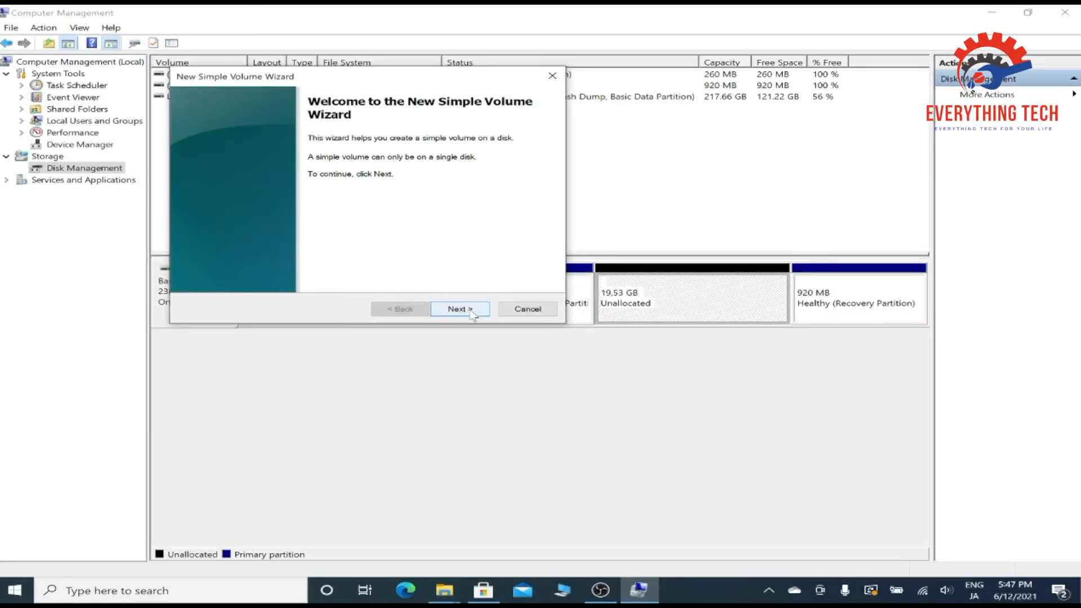
{"action": "left_click", "coordinate": [469, 311]}
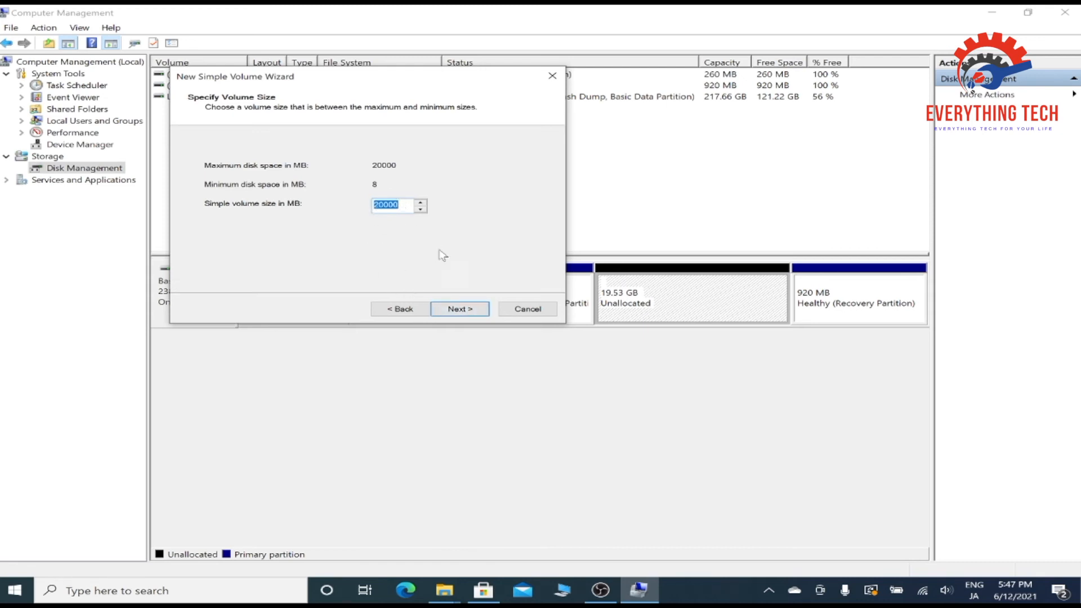
{"action": "left_click", "coordinate": [451, 314]}
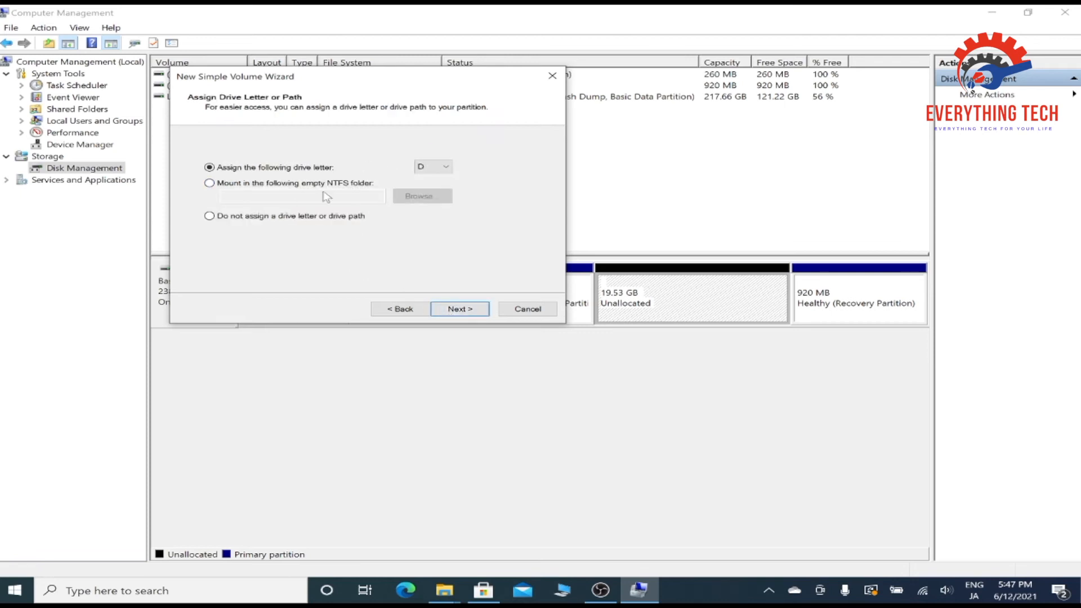
Assign drive letter B to the new volume.
{"action": "left_click", "coordinate": [449, 167]}
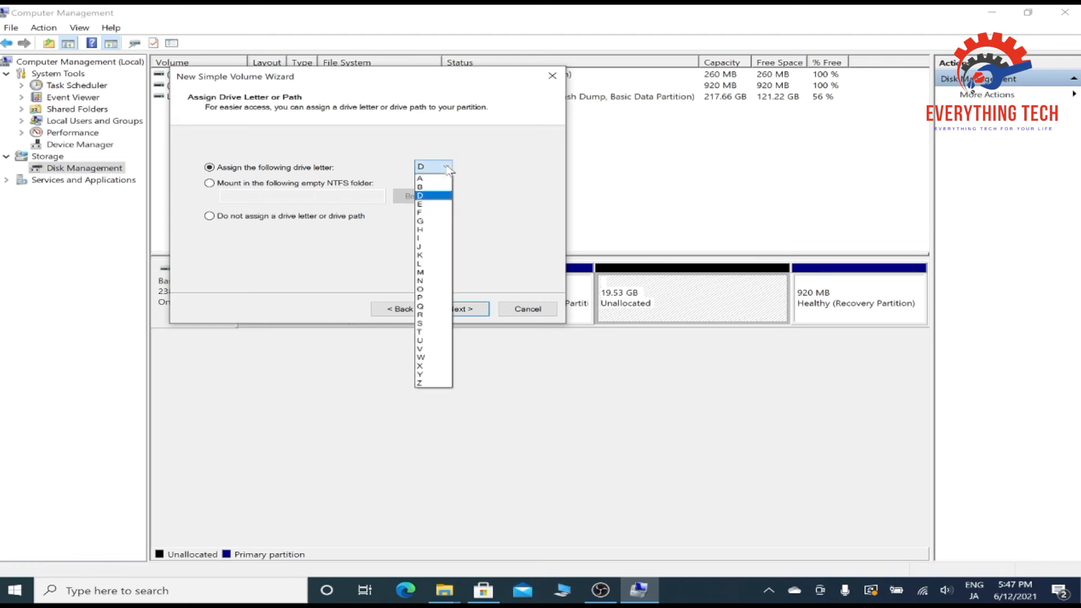
{"action": "left_click", "coordinate": [424, 188]}
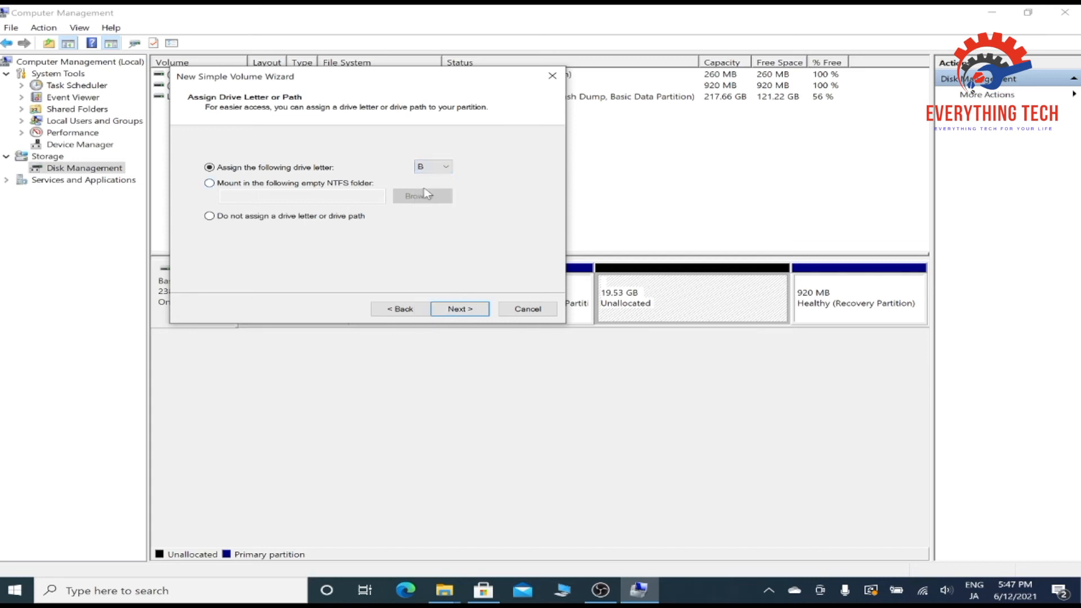
{"action": "left_click", "coordinate": [454, 309]}
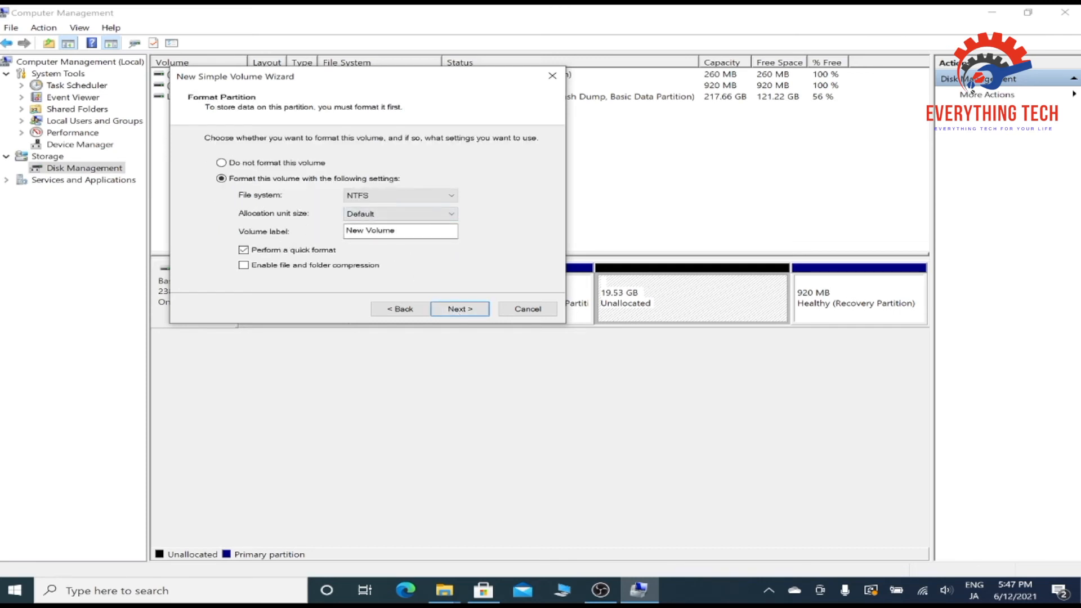
Set the volume label to data with NTFS quick format and finish the wizard.
{"action": "key", "text": "BackSpace"}
{"action": "key", "text": "BackSpace"}
{"action": "key", "text": "BackSpace"}
{"action": "key", "text": "BackSpace"}
{"action": "key", "text": "BackSpace"}
{"action": "key", "text": "BackSpace"}
{"action": "key", "text": "BackSpace"}
{"action": "key", "text": "BackSpace"}
{"action": "key", "text": "BackSpace"}
{"action": "left_click", "coordinate": [459, 318]}
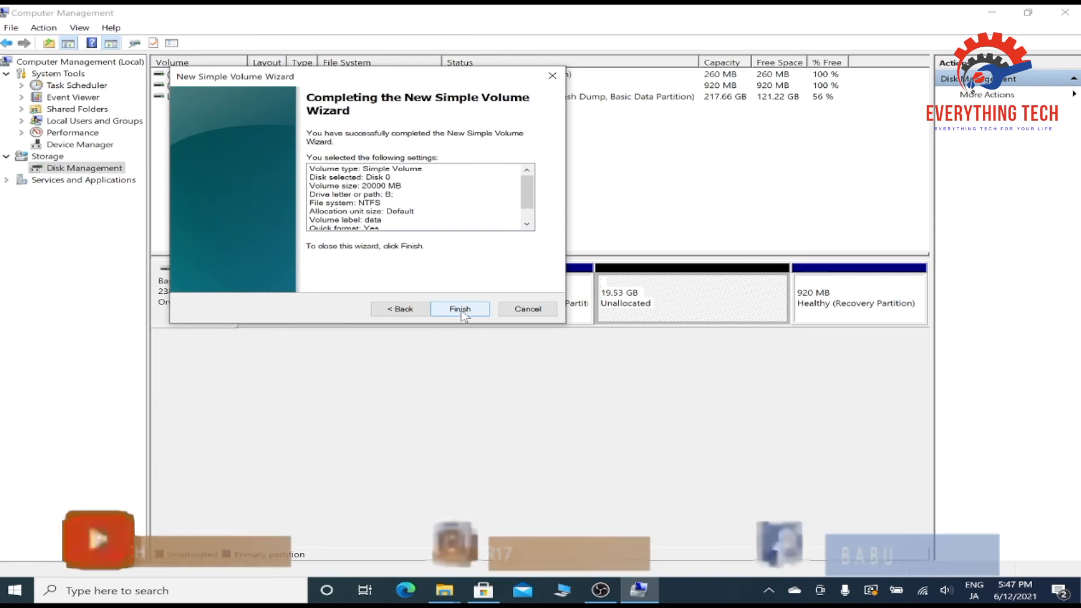
{"action": "left_click", "coordinate": [459, 310]}
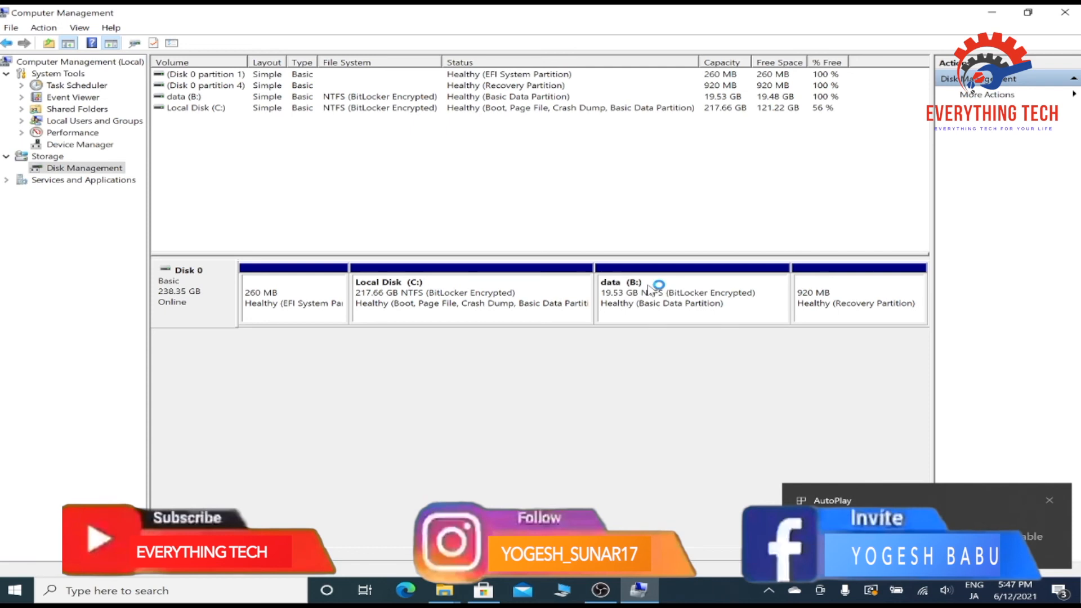
Open the new data (B:) drive from This PC and return to the drive list.
{"action": "left_click", "coordinate": [992, 17]}
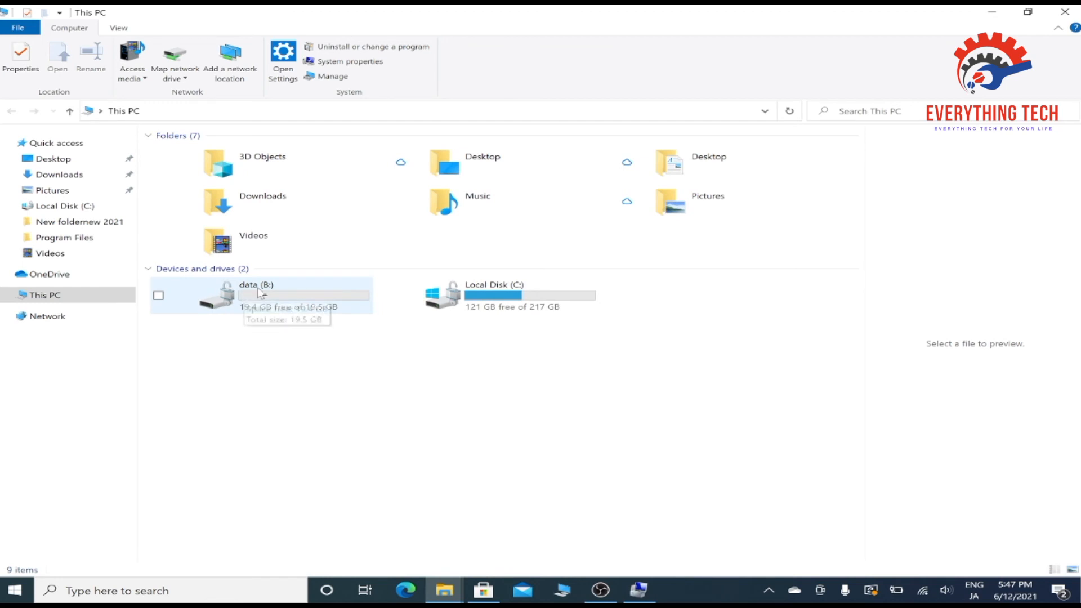
{"action": "double_click", "coordinate": [289, 296]}
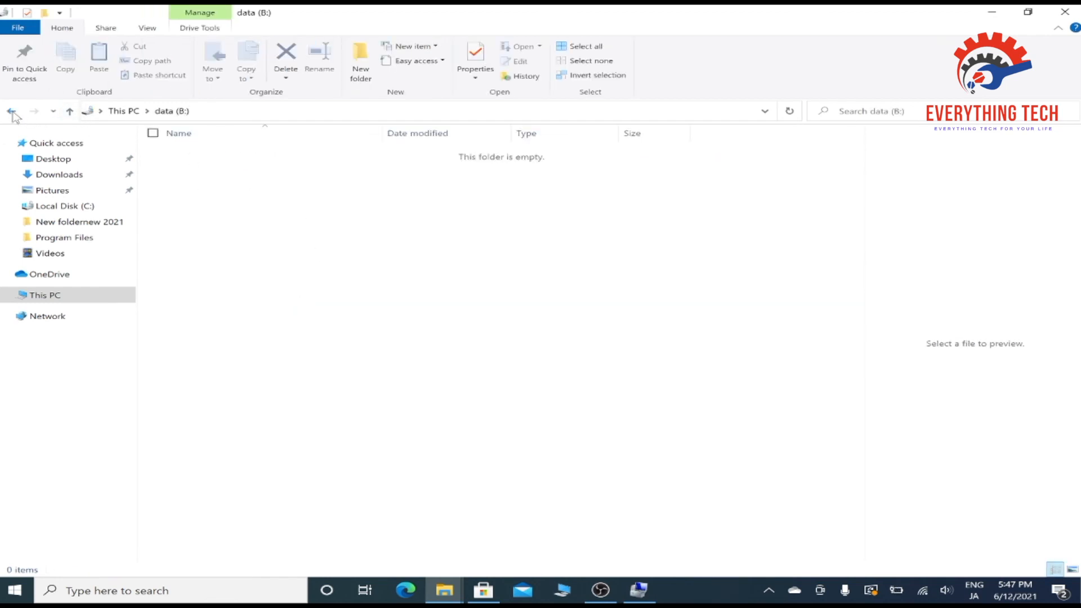
{"action": "left_click", "coordinate": [11, 111]}
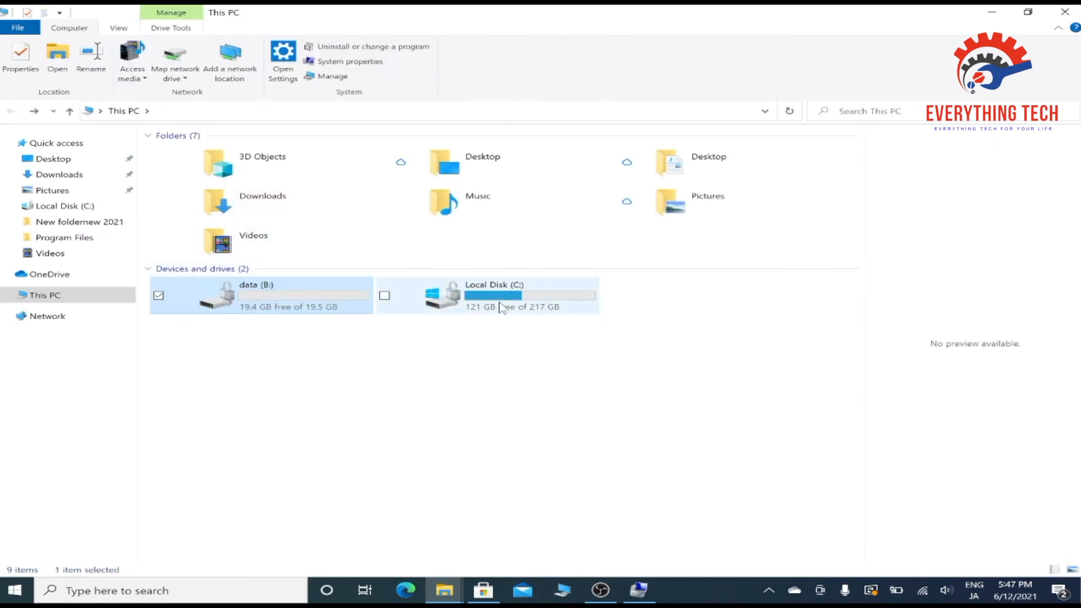
{"action": "mouse_move", "coordinate": [501, 308]}
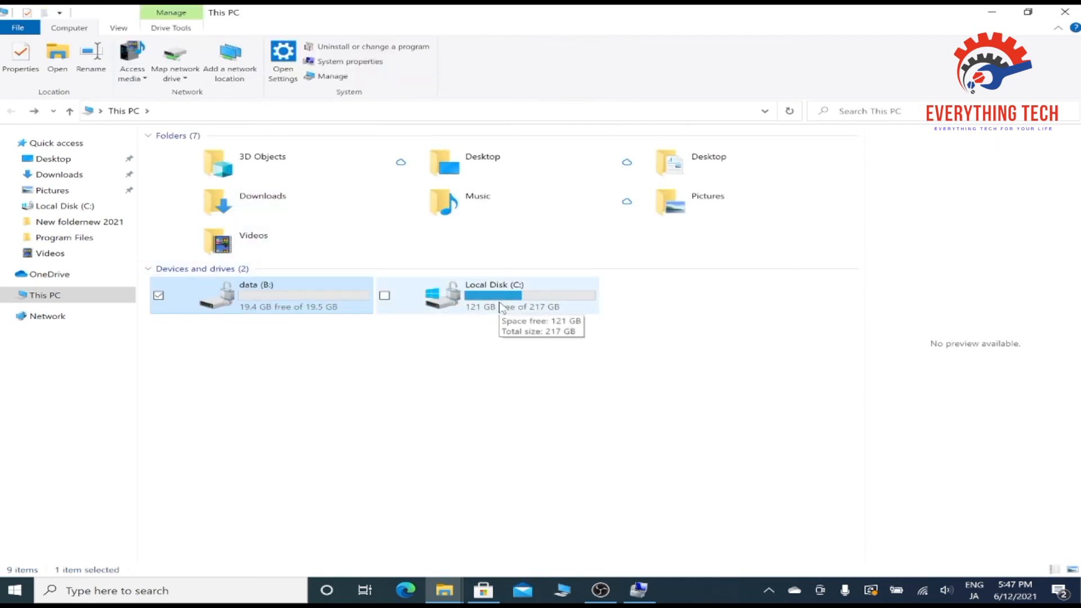